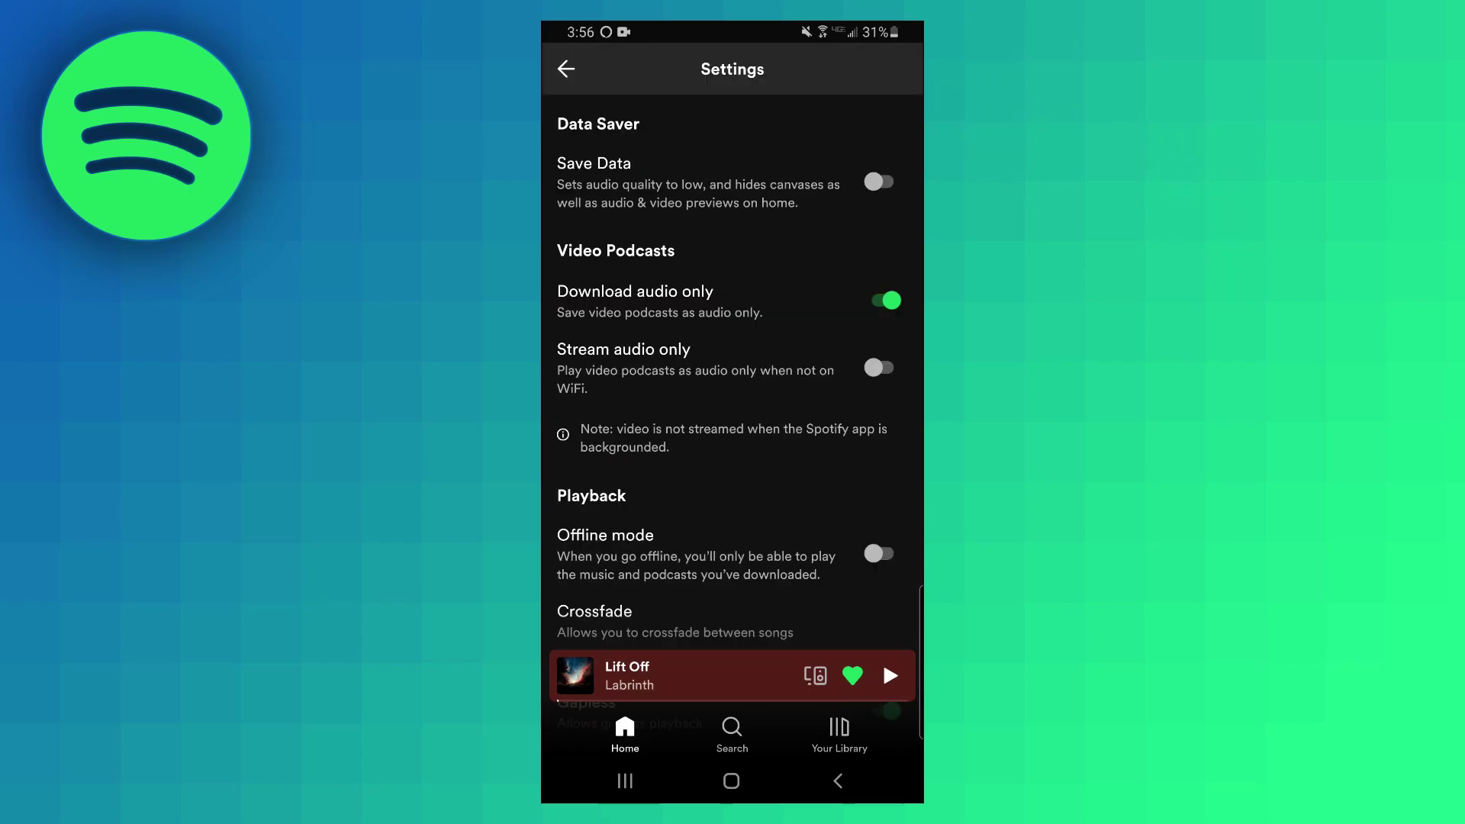
pyautogui.scroll(-15, 811, 580)
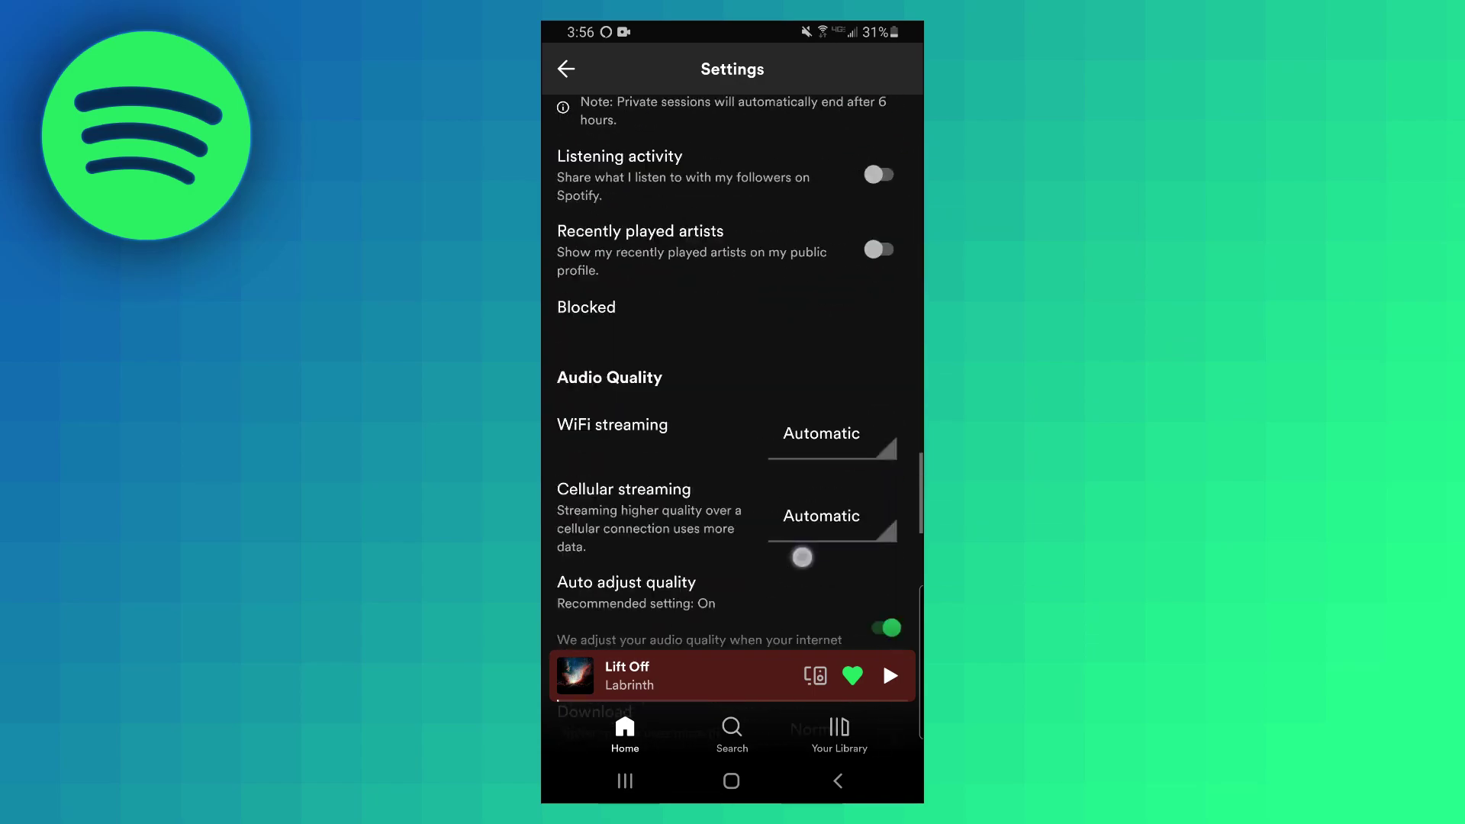
pyautogui.scroll(-10, 872, 419)
pyautogui.scroll(-5, 840, 437)
pyautogui.scroll(3, 814, 531)
pyautogui.scroll(1, 805, 540)
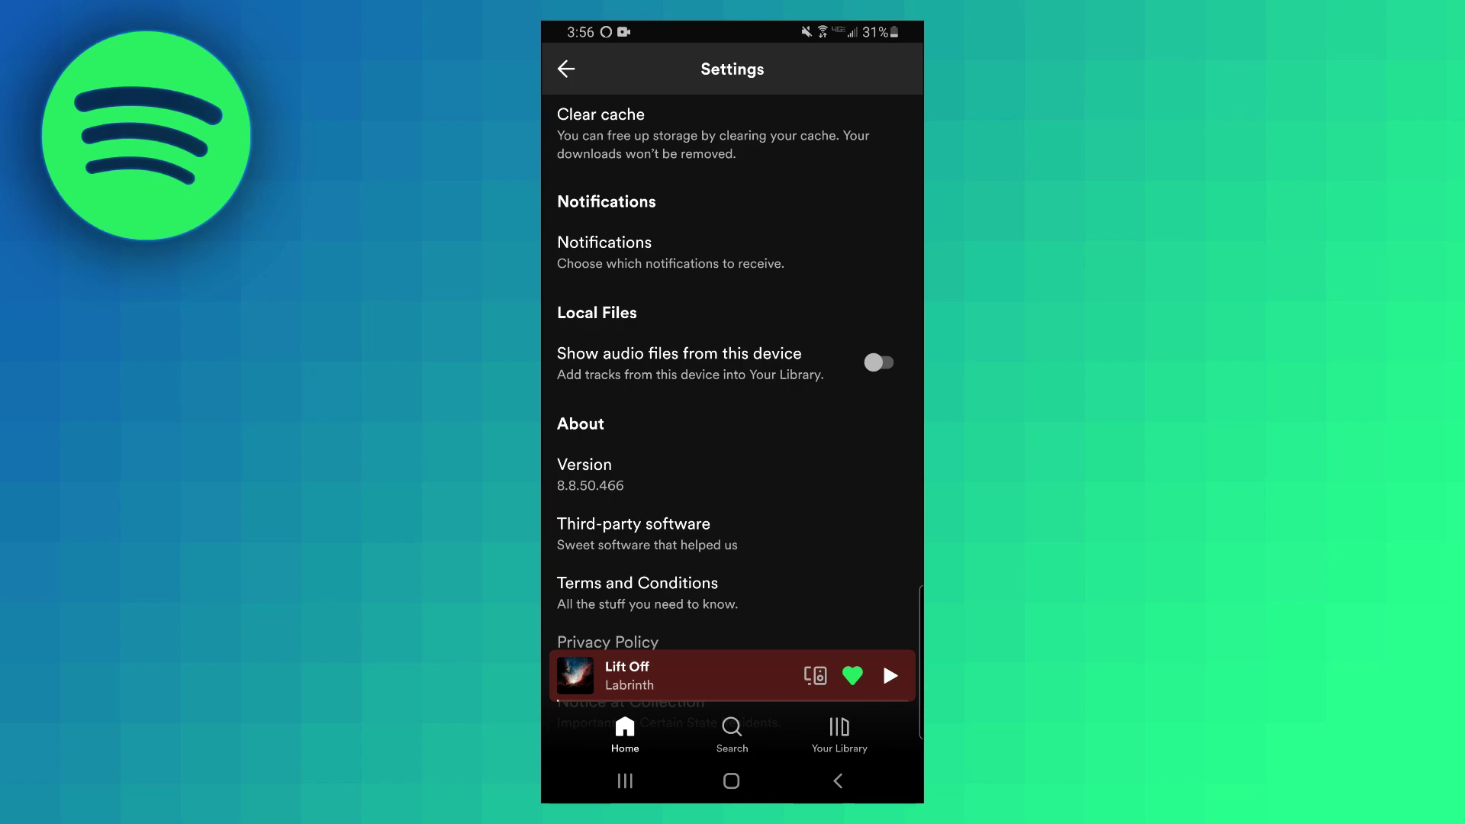
# Enable the 'Show audio files from this device' toggle in Spotify's Local Files settings.
pyautogui.click(878, 361)
# Open the 101-track Local Files playlist from Your Library.
pyautogui.click(839, 736)
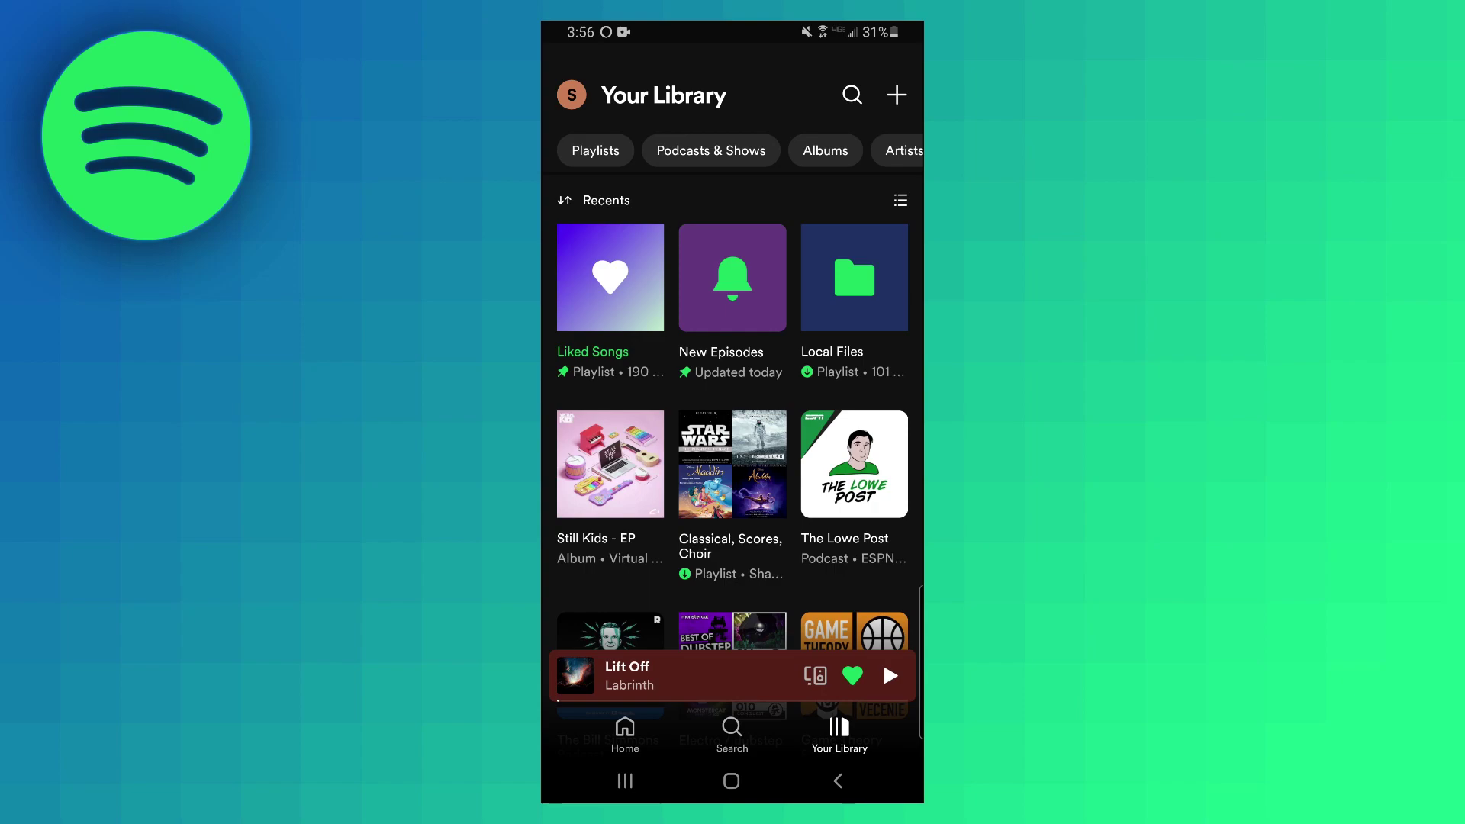
pyautogui.click(853, 278)
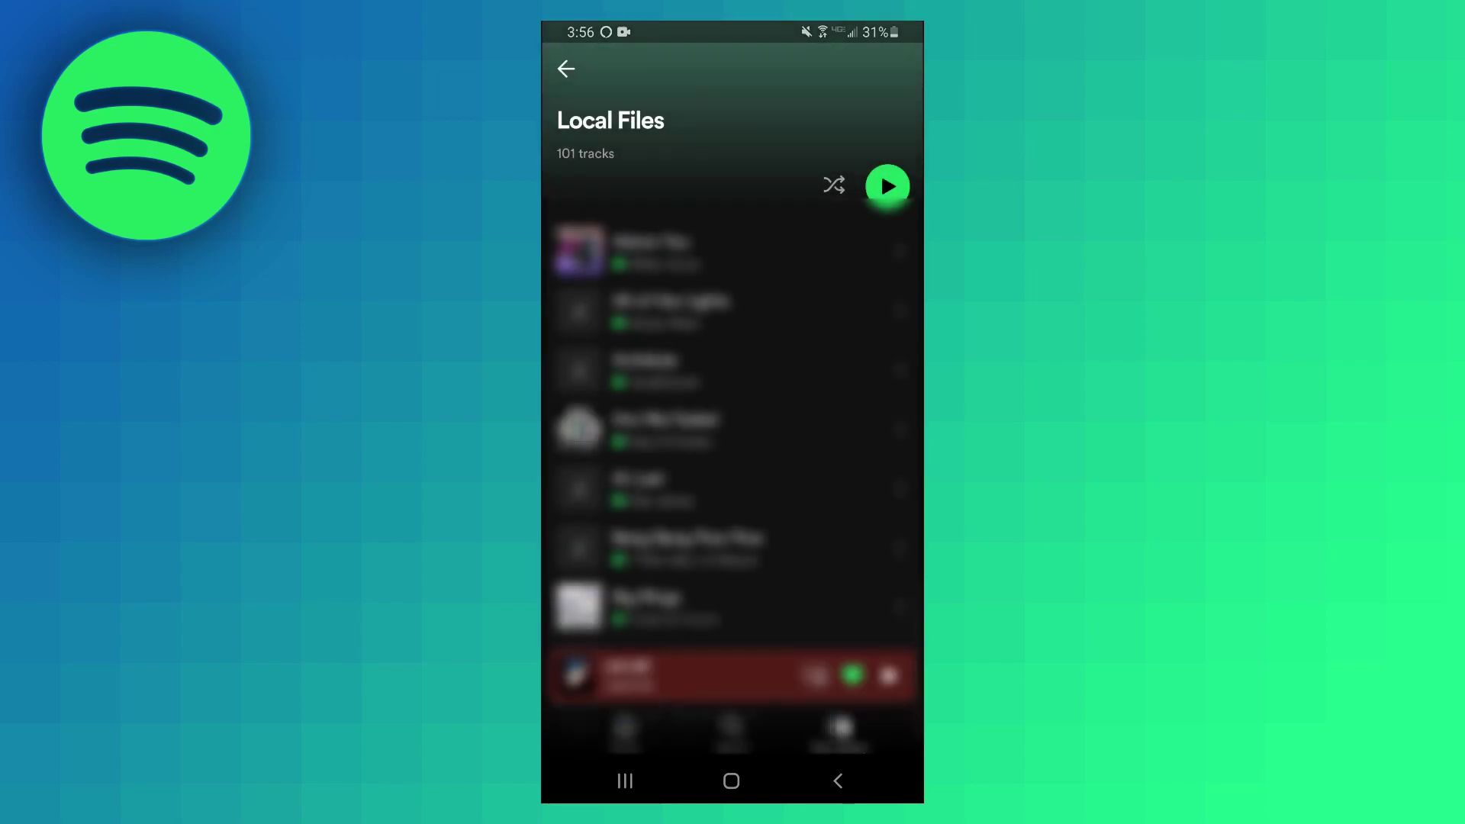